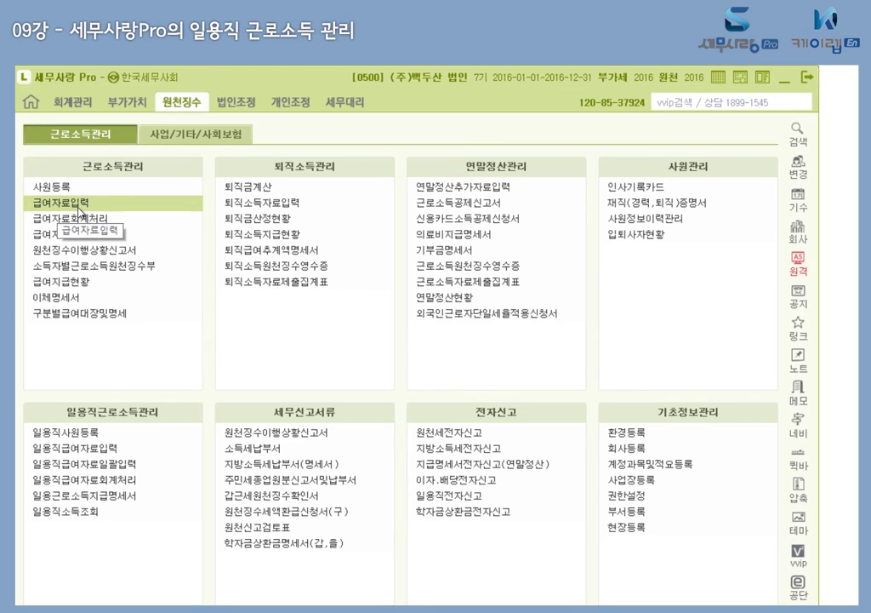
Open the daily worker registration (일용직사원등록), review the first worker's hiring and wage payment details, and close it.
click(89, 437)
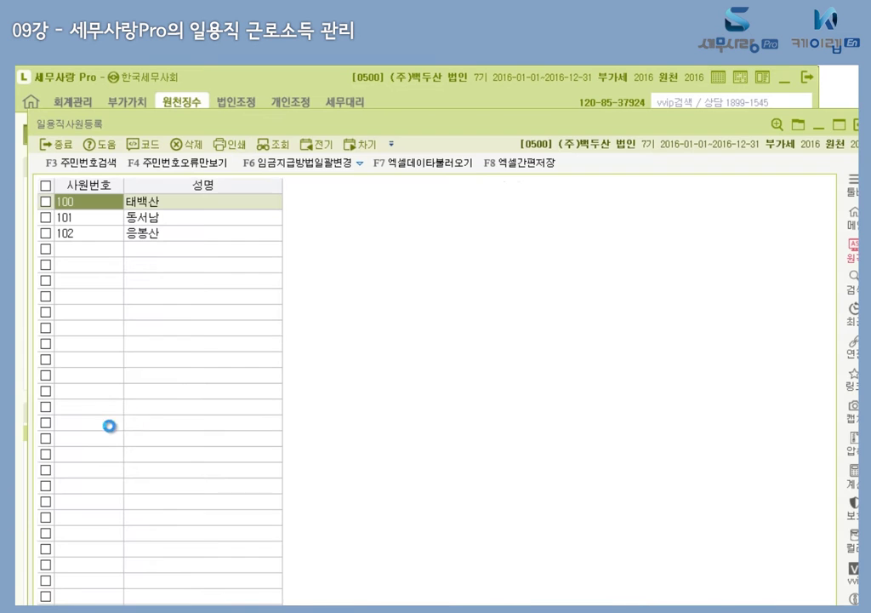
drag(420, 129, 412, 89)
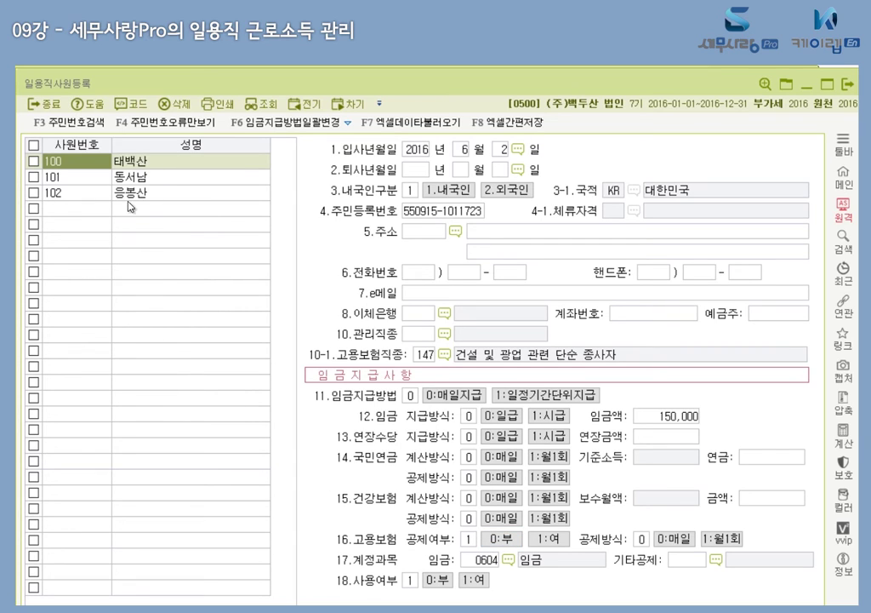
click(848, 85)
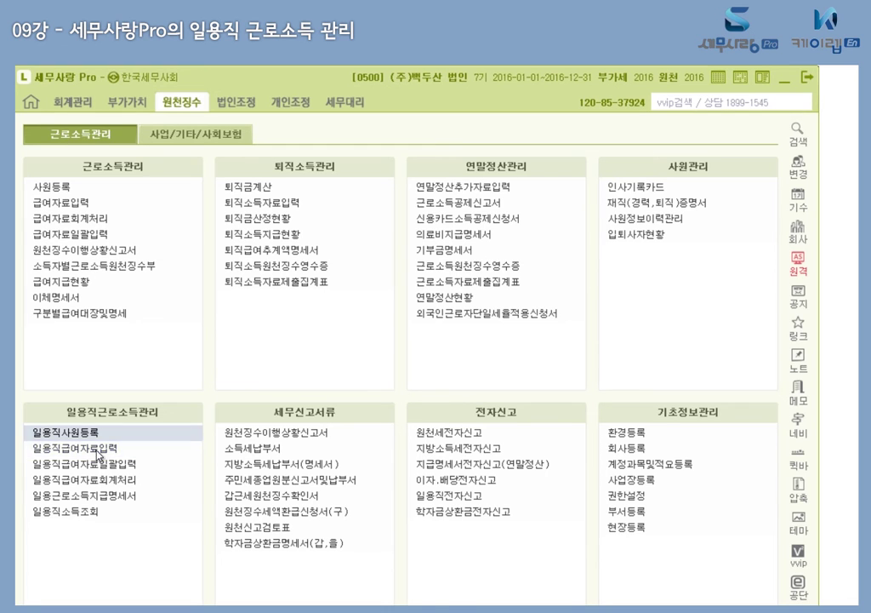
View the daily workers' payroll records (일용직급여자료입력) for July 2016 with payment method 0.전체, and close the entry window.
click(99, 451)
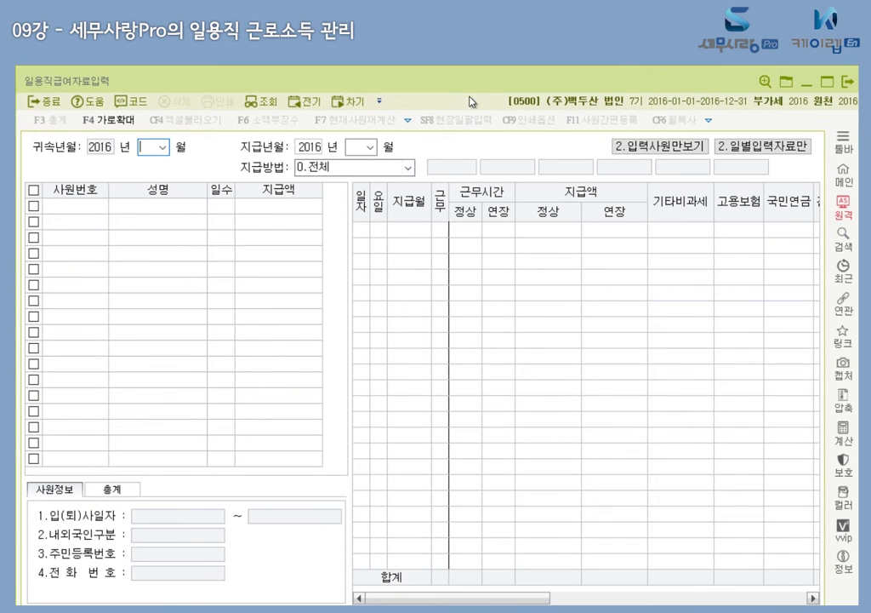
text(7)
key(Return)
key(Return)
key(Return)
key(Return)
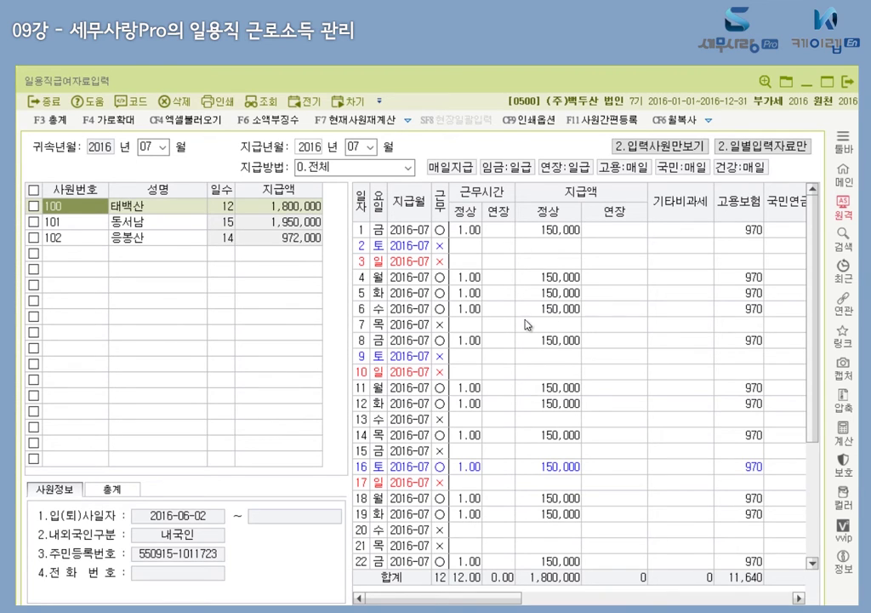
click(410, 168)
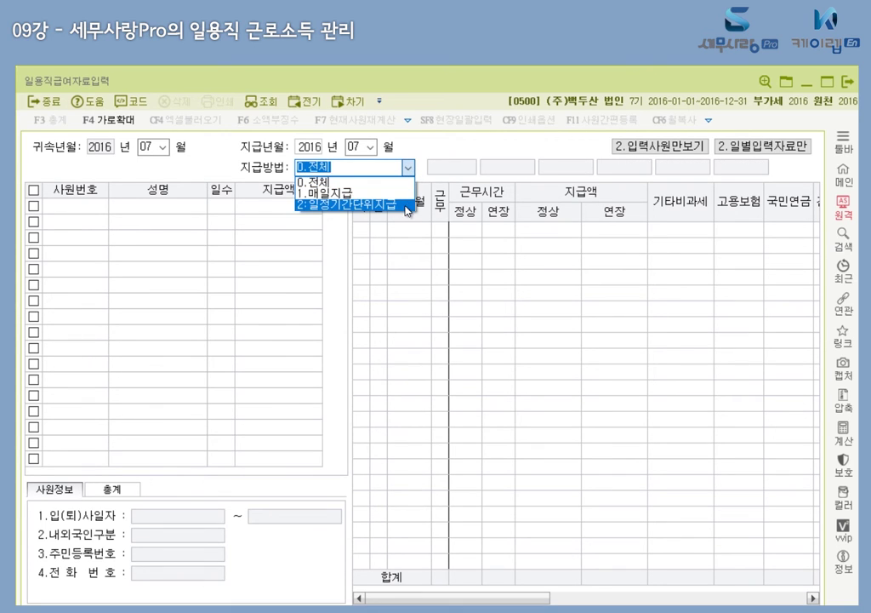
click(407, 168)
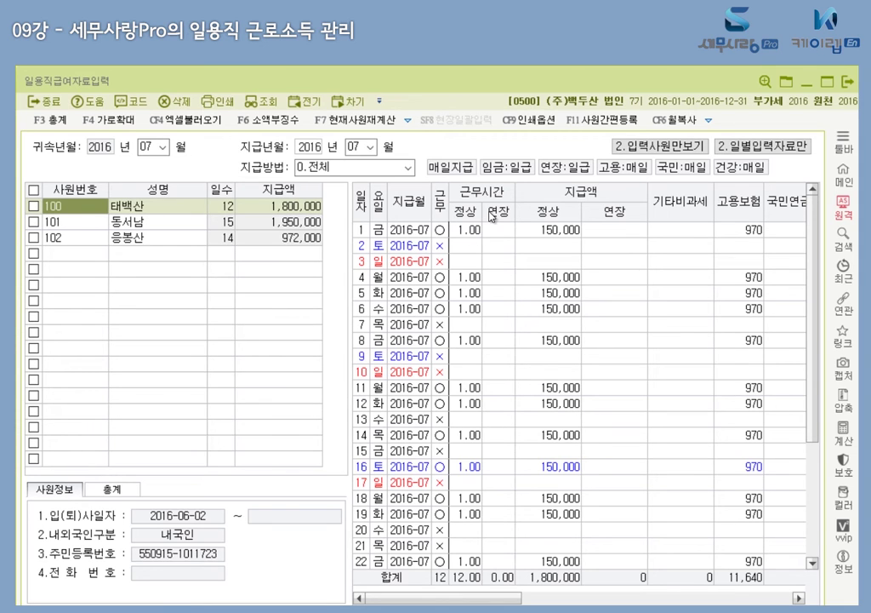
key(Escape)
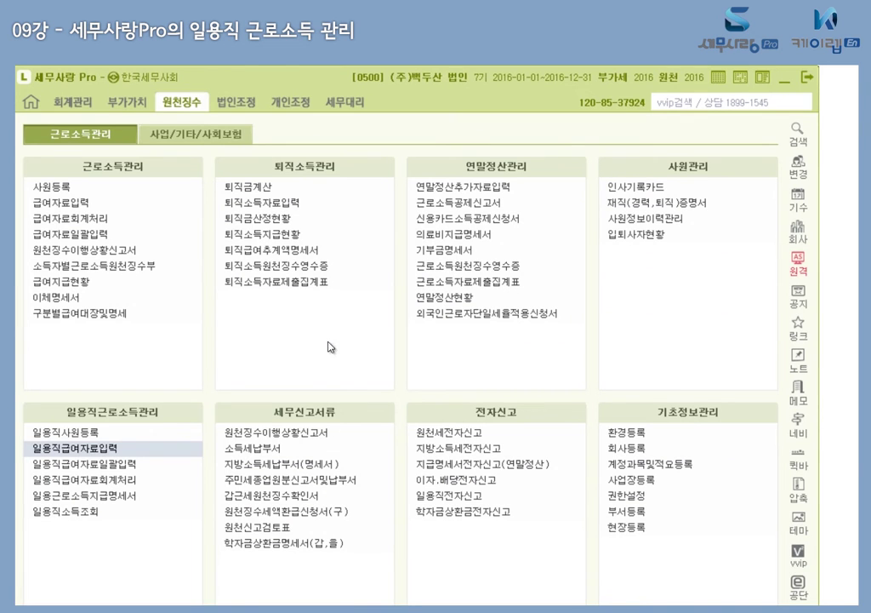
Reopen 일용직급여자료입력 and load 07 as both the attribution and payment month, with payment method 0.전체.
click(115, 451)
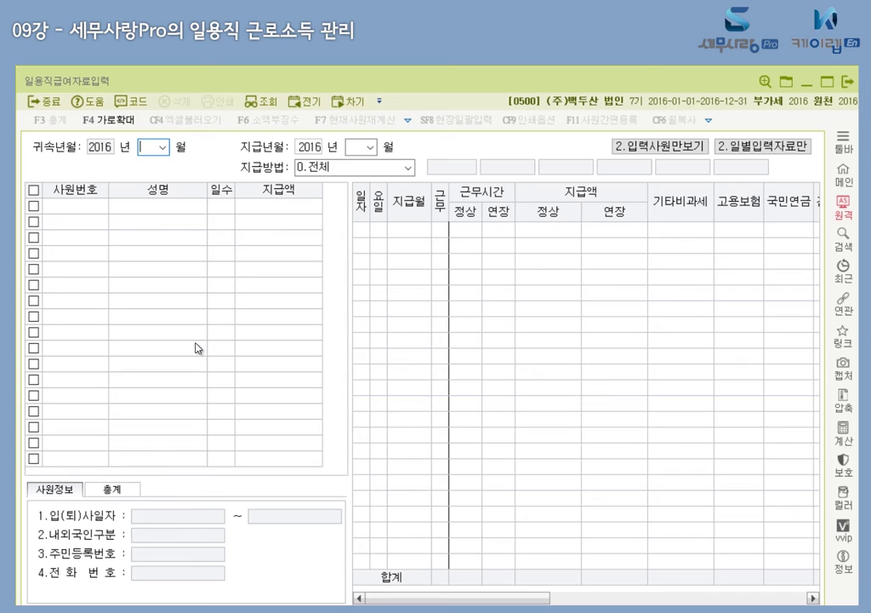
text(7)
key(Return)
key(Return)
key(Return)
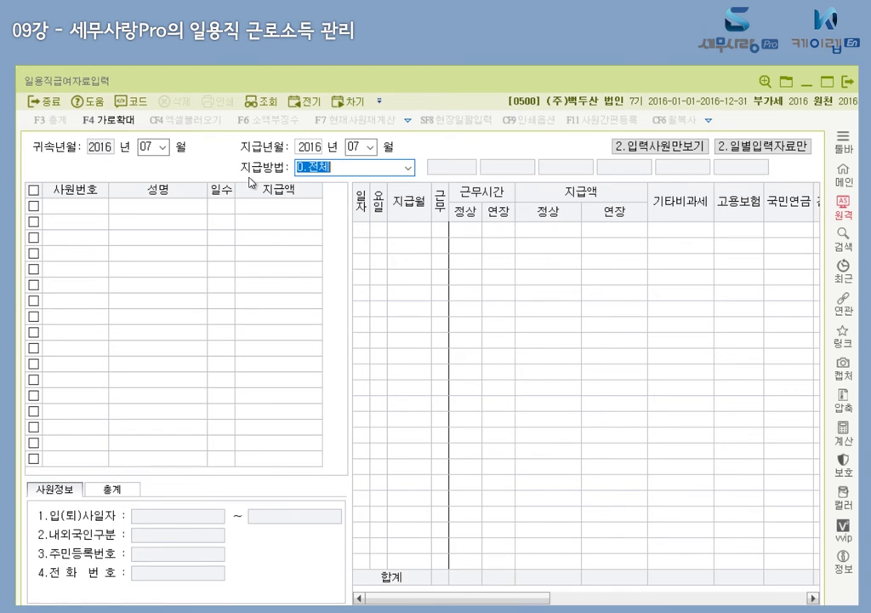
click(409, 167)
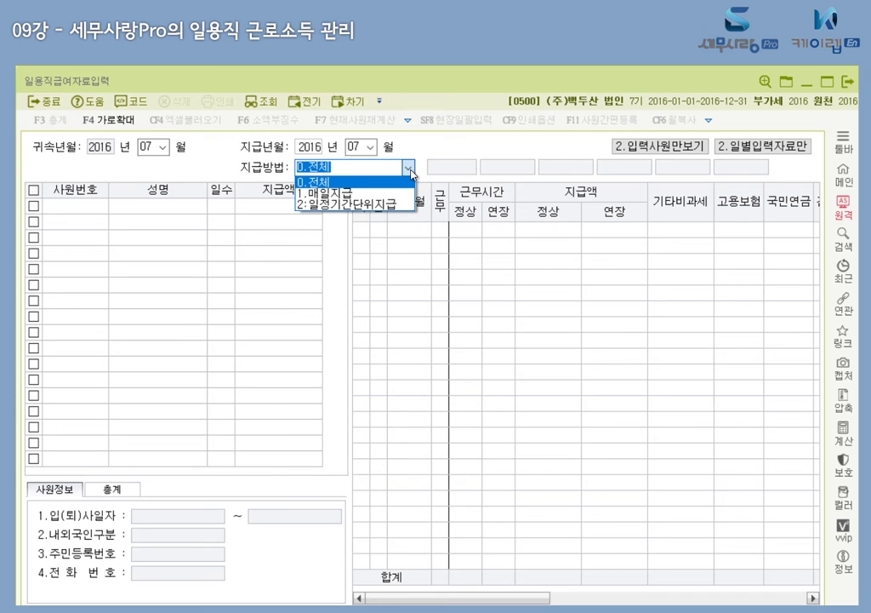
click(408, 180)
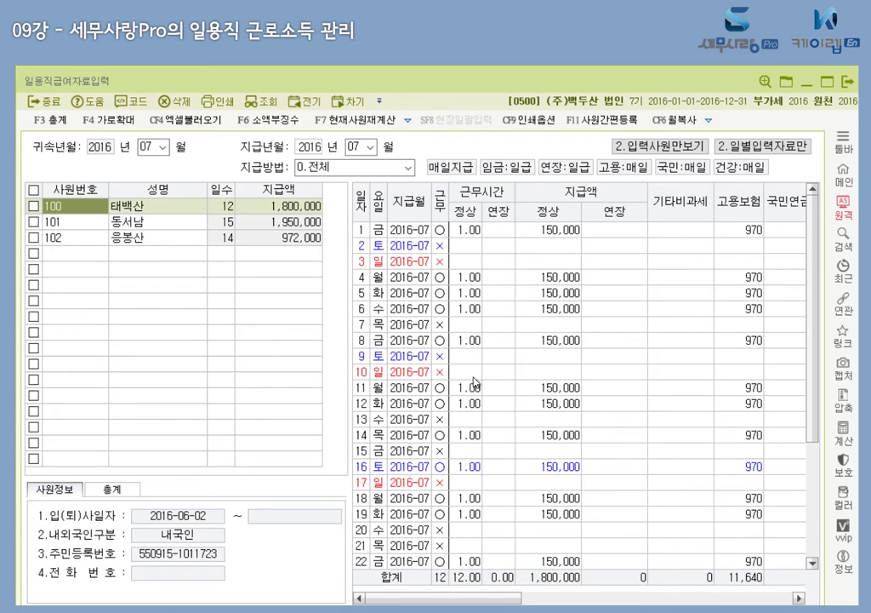
Enter 1 as the first worker's normal work time on July 2 and close the payroll entry.
click(472, 249)
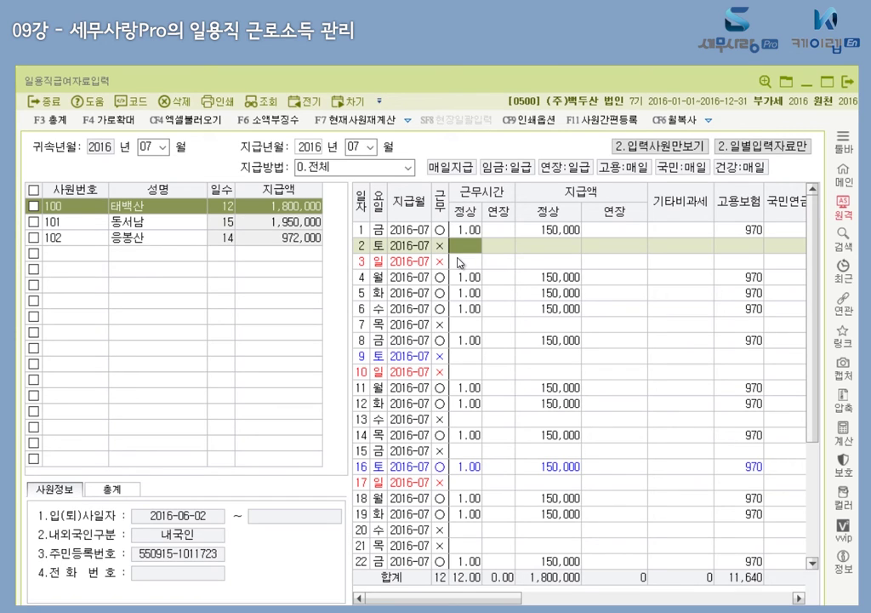
text(1)
key(Return)
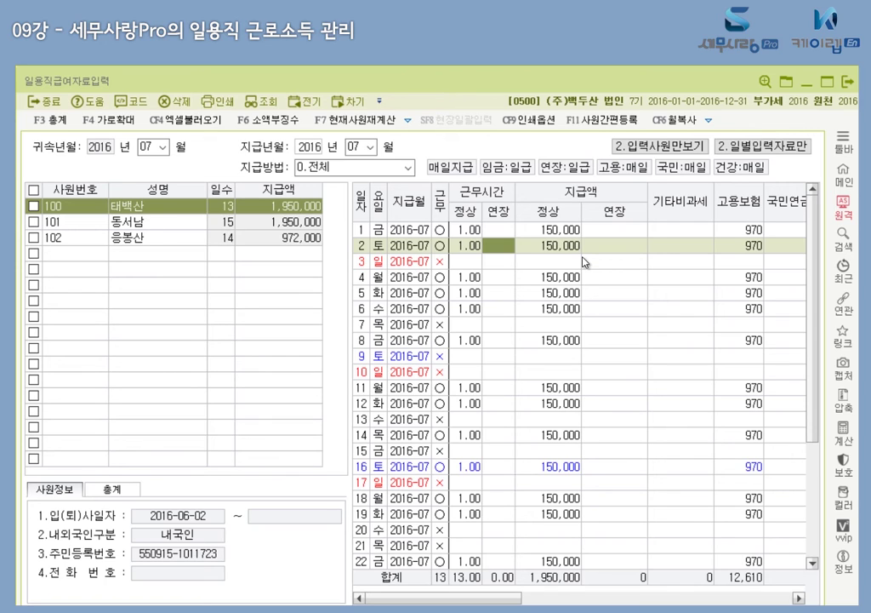
click(847, 89)
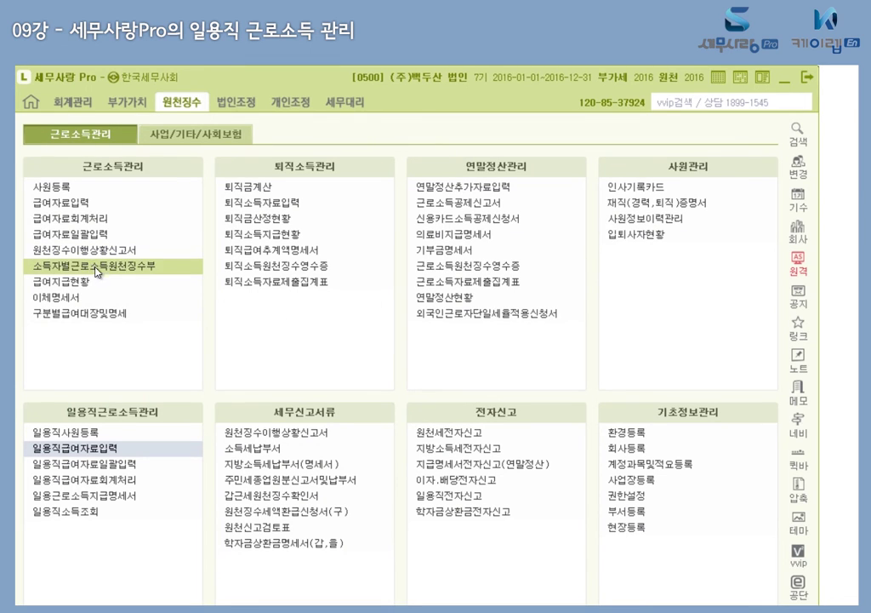
Generate the 원천징수이행상황신고서 for attribution and payment period July 2016 as 1.정기신고, reloading fresh data instead of the saved data.
click(239, 431)
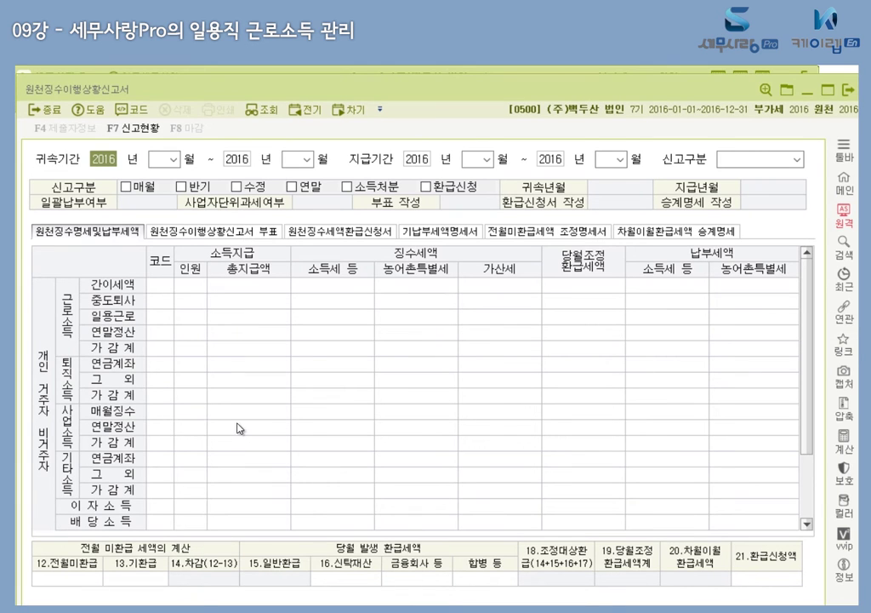
key(Return)
text(07)
key(Return)
key(Return)
key(Return)
key(Return)
key(Return)
key(Return)
key(Return)
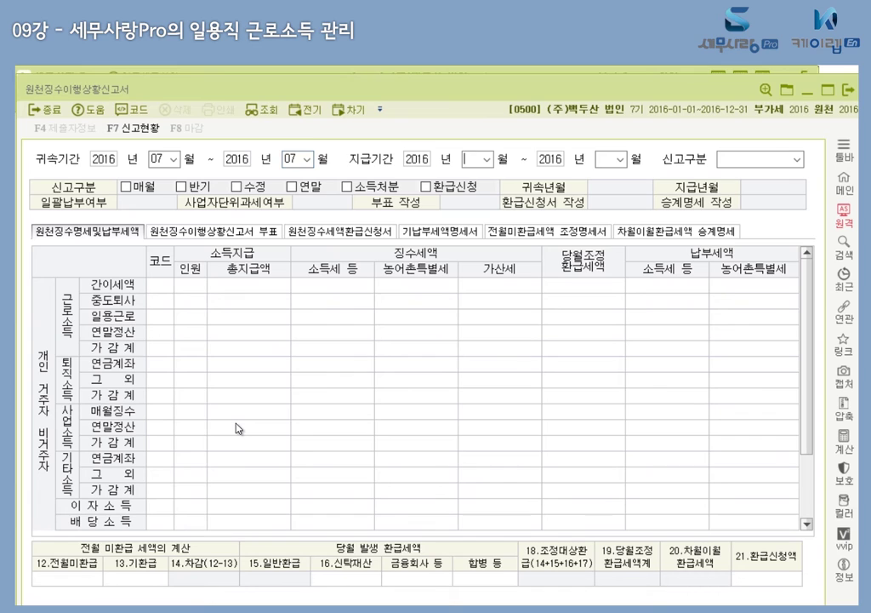
key(Return)
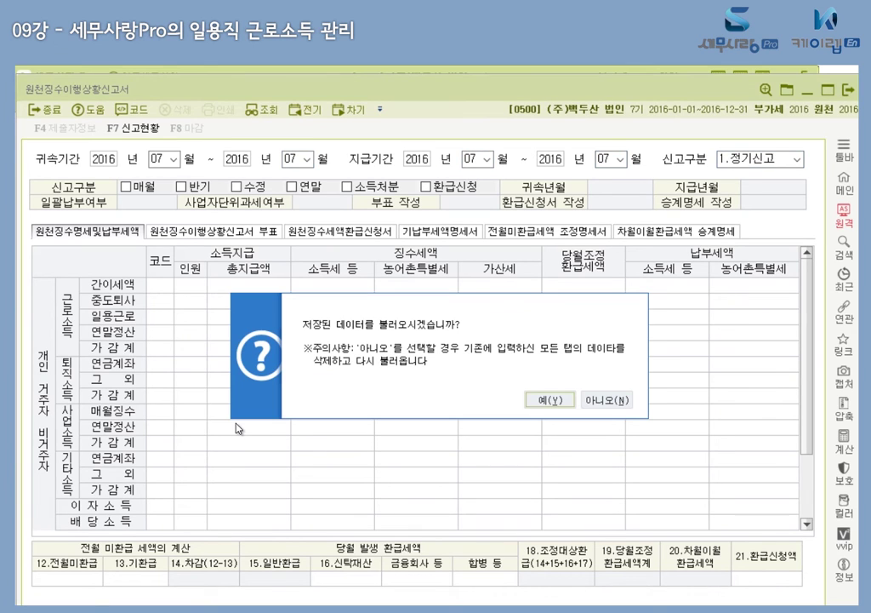
click(596, 405)
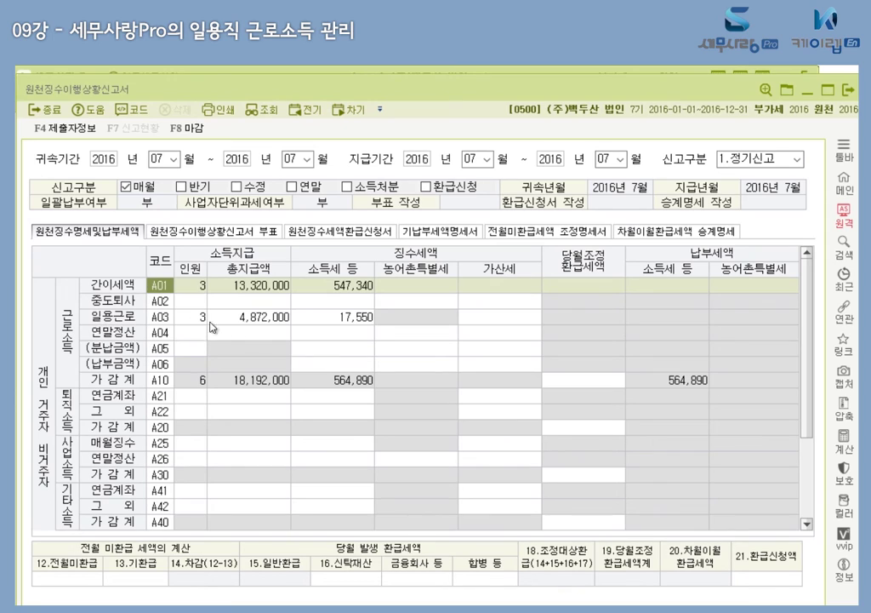
Check the total payment in the daily work row (A03) and close the withholding tax report.
click(280, 325)
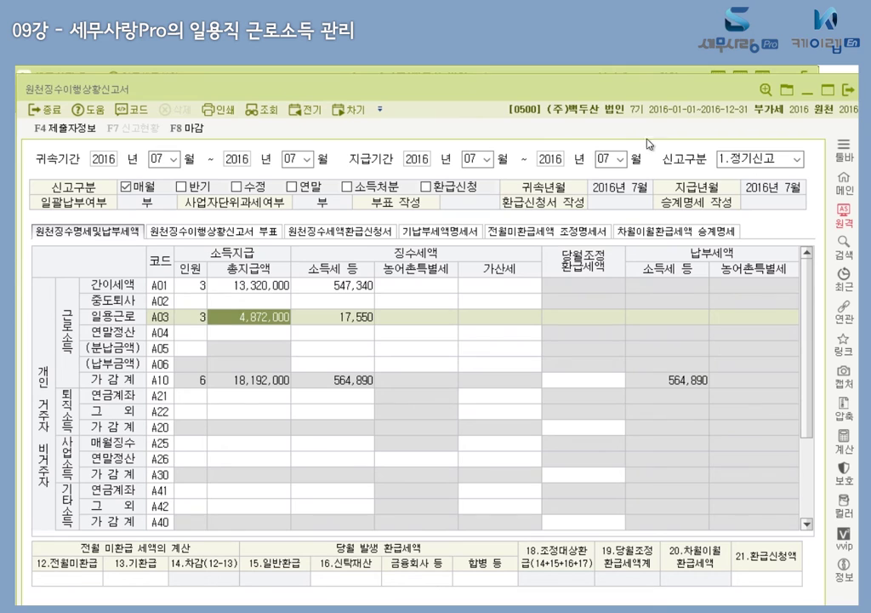
key(Escape)
click(438, 382)
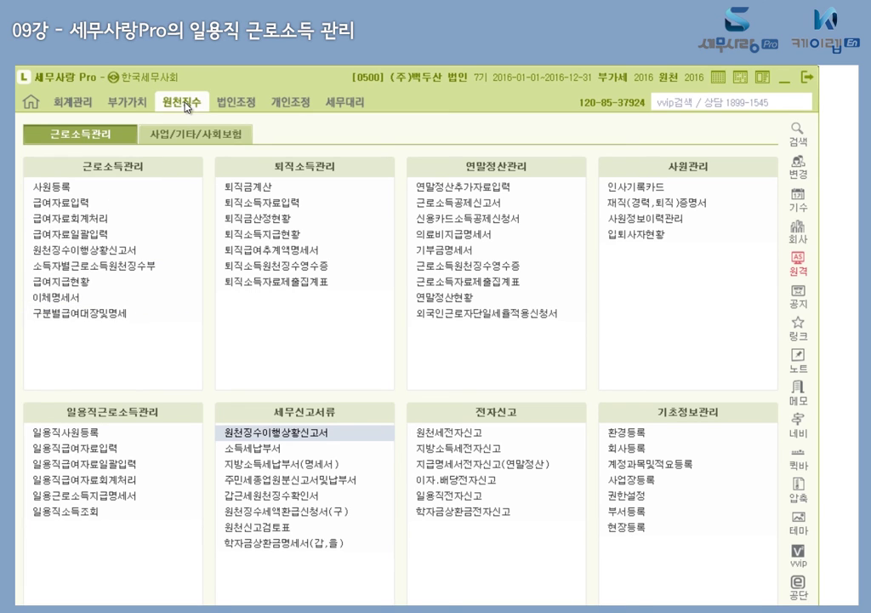
Open the 근로내용확인신고서 under social insurance management and load the saved data for workplace (주)백두산, July 2016.
click(228, 138)
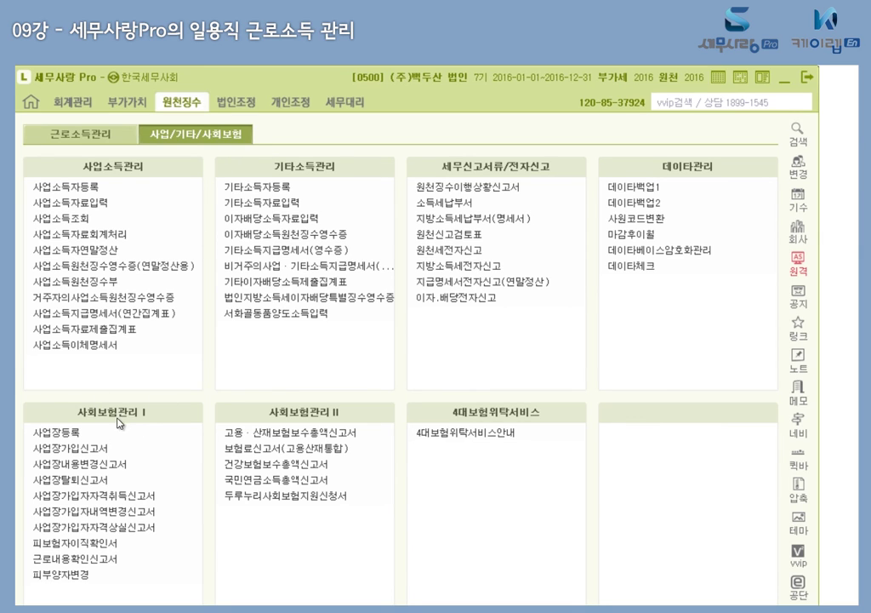
click(102, 559)
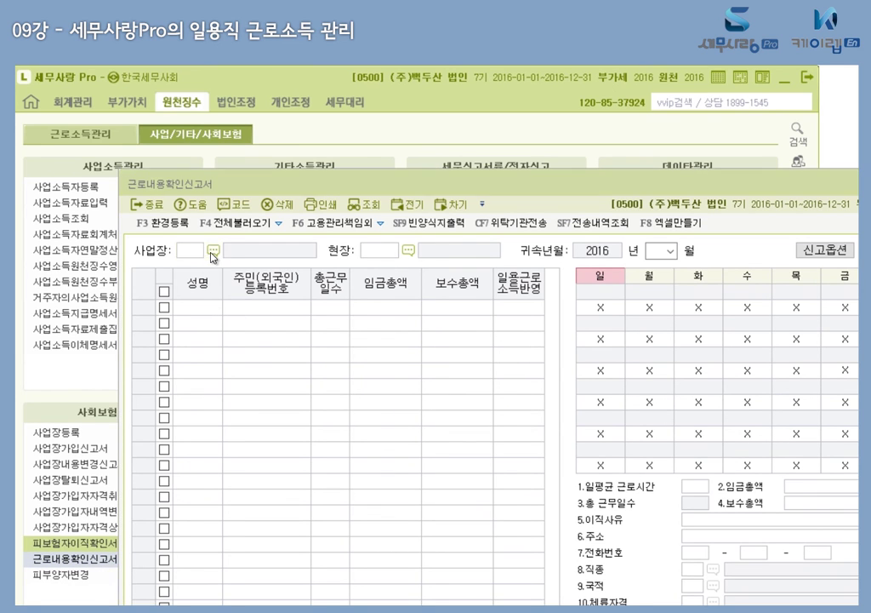
click(214, 249)
click(581, 603)
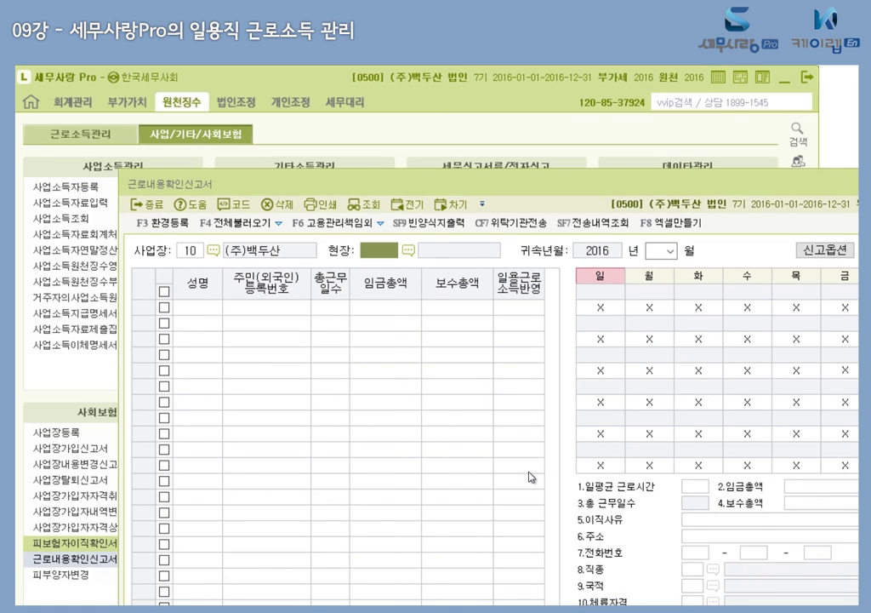
key(Return)
text(7)
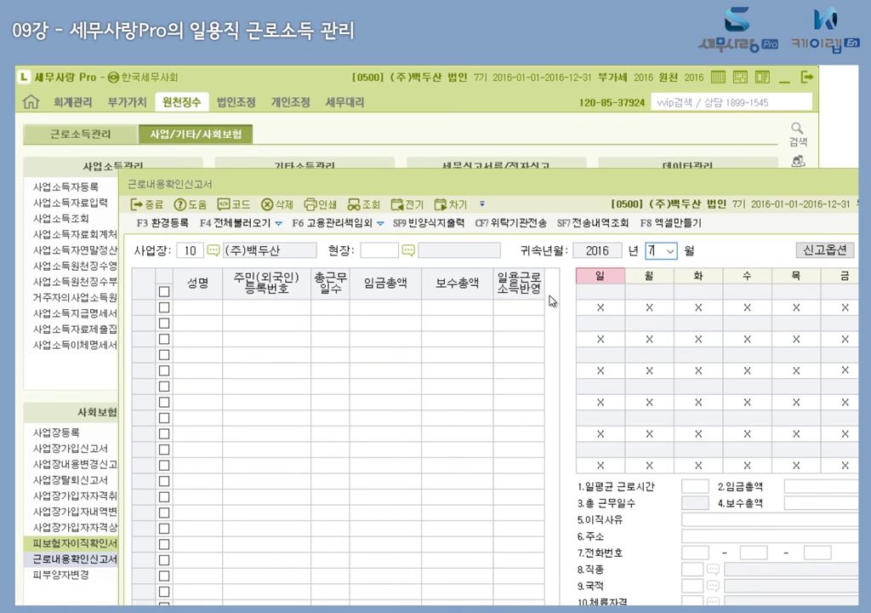
key(Return)
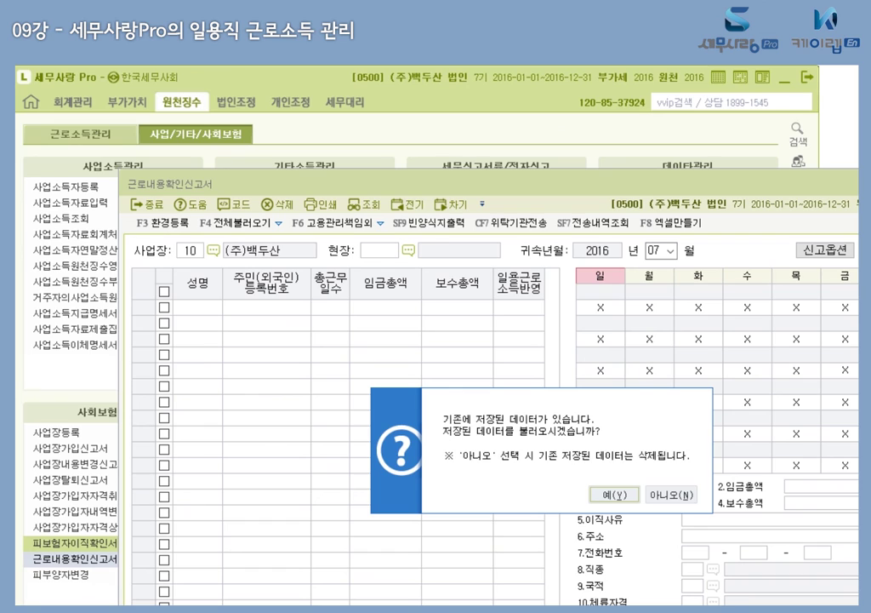
click(615, 494)
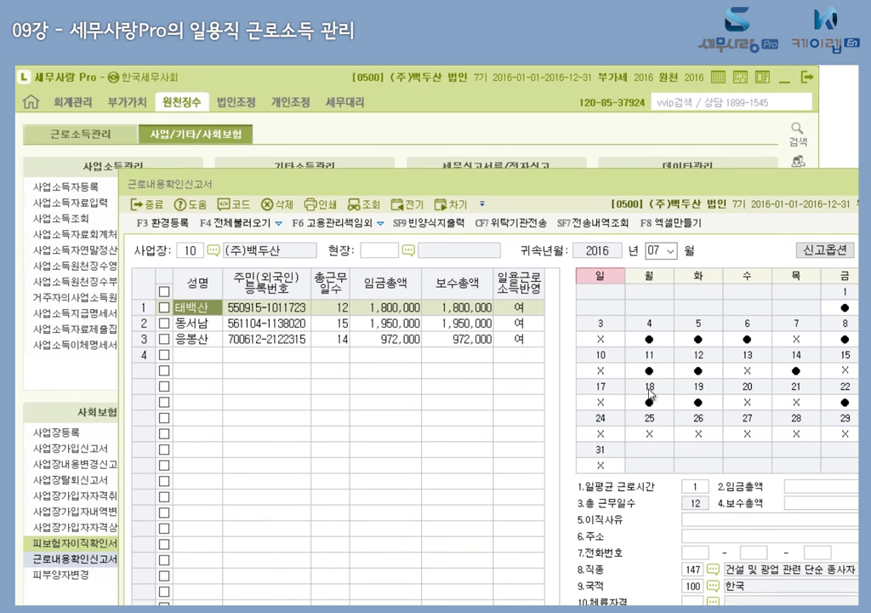
Review the second and third workers' work calendars in the 근로내용확인신고서 and close the report.
click(297, 327)
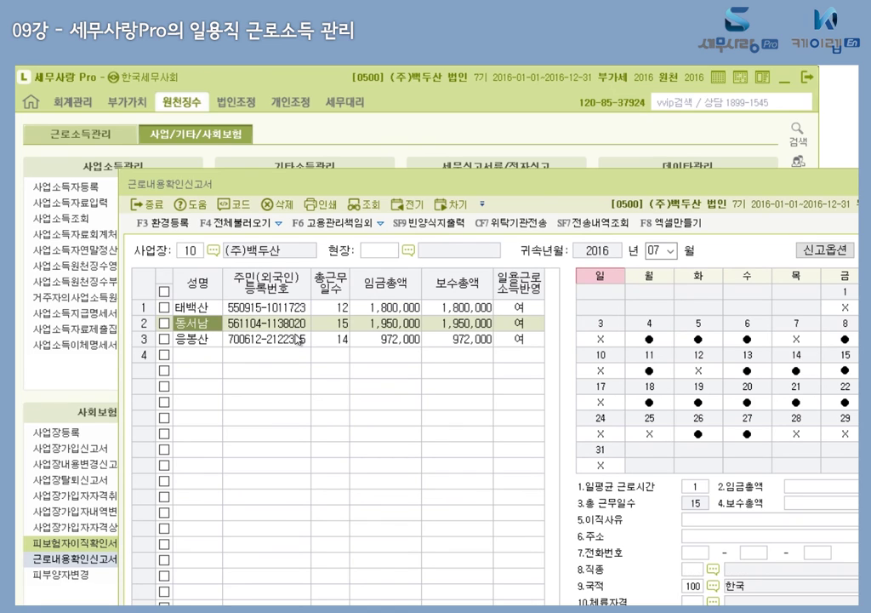
click(296, 340)
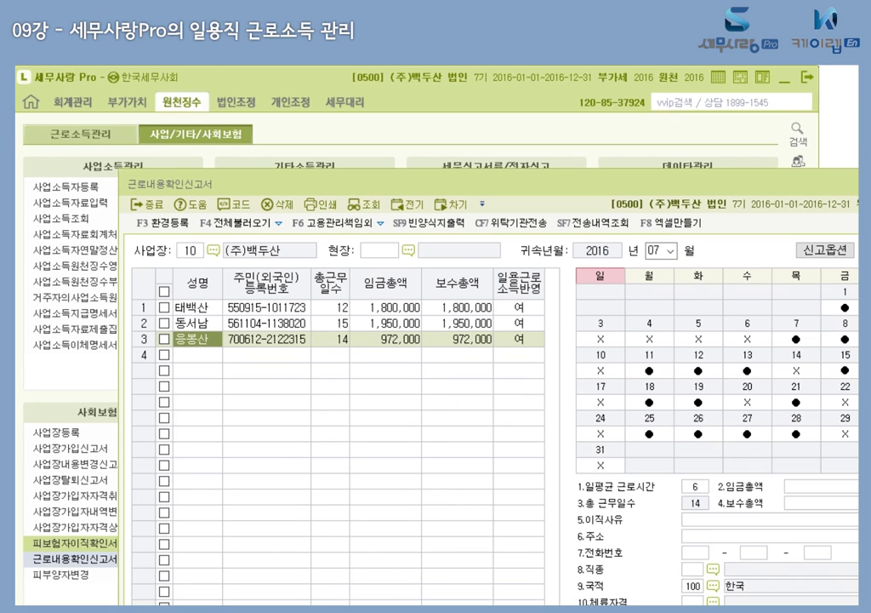
key(Escape)
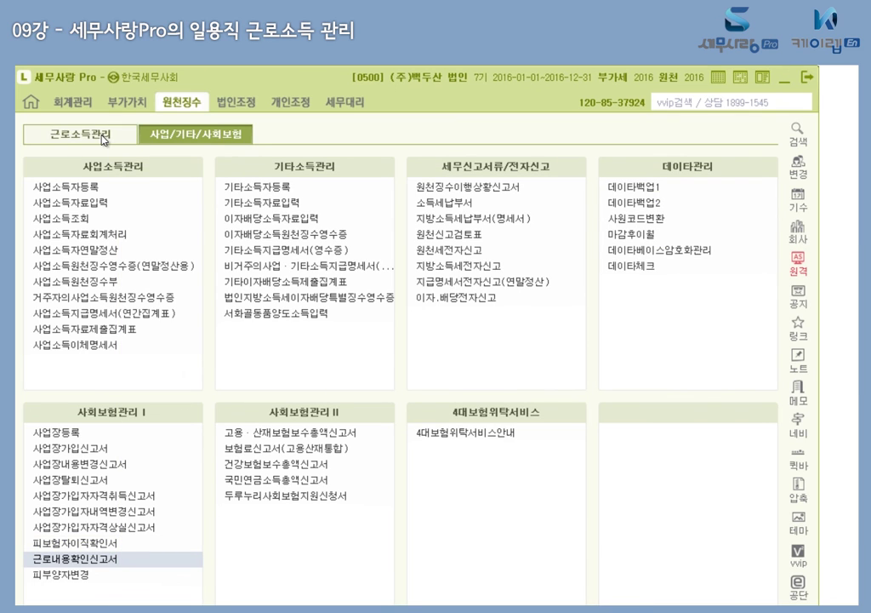
Open the 일용근로소득지급명세서 under earned income management and load payment quarter 3:3/4분기(7월~9월).
click(80, 133)
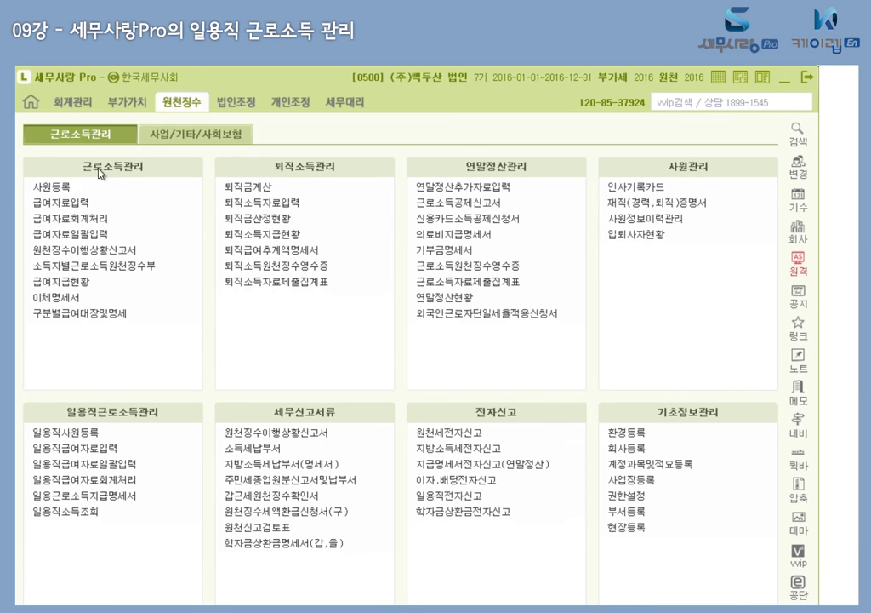
click(128, 498)
drag(521, 198, 408, 88)
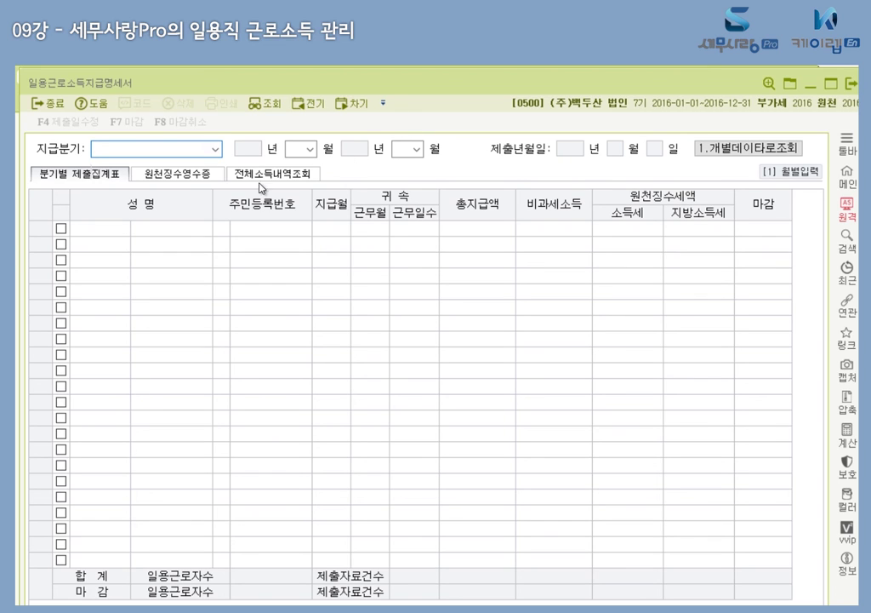
click(217, 154)
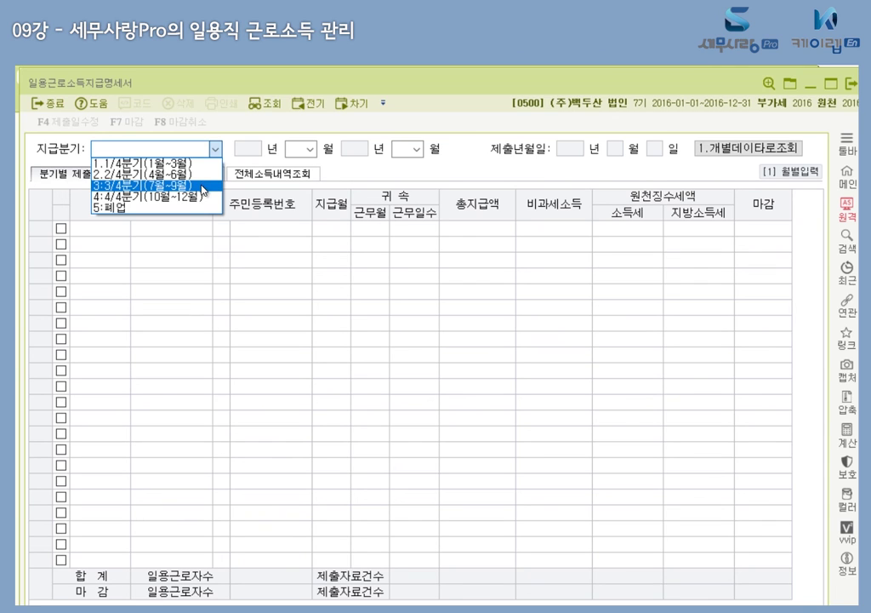
click(202, 187)
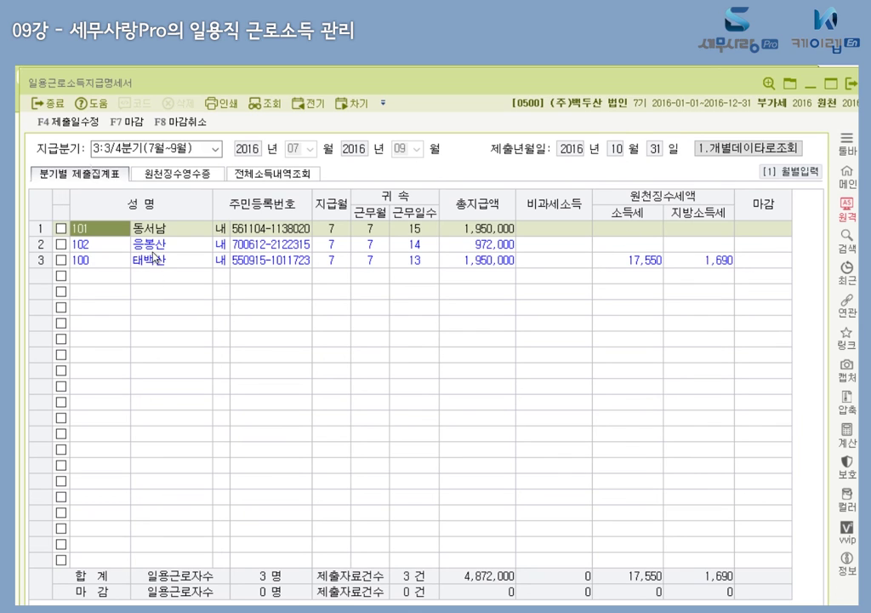
Review the remaining workers' rows and finalize (마감) the third-quarter daily earned income payment statement.
click(158, 247)
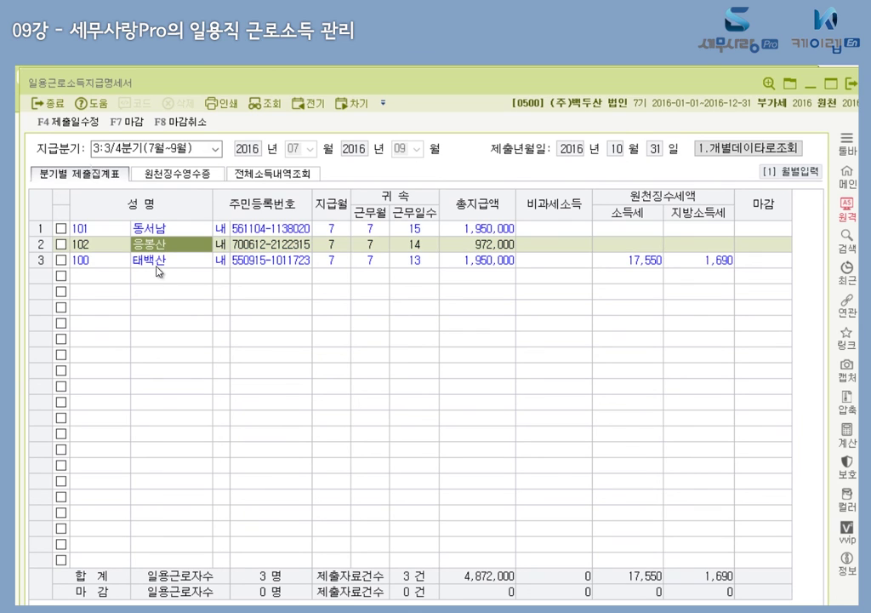
click(162, 261)
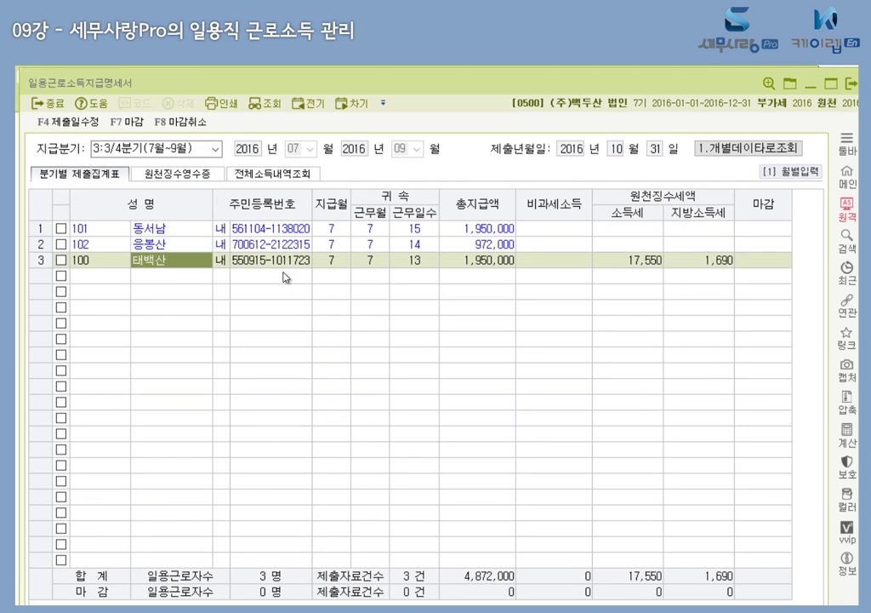
click(127, 122)
click(463, 387)
click(521, 376)
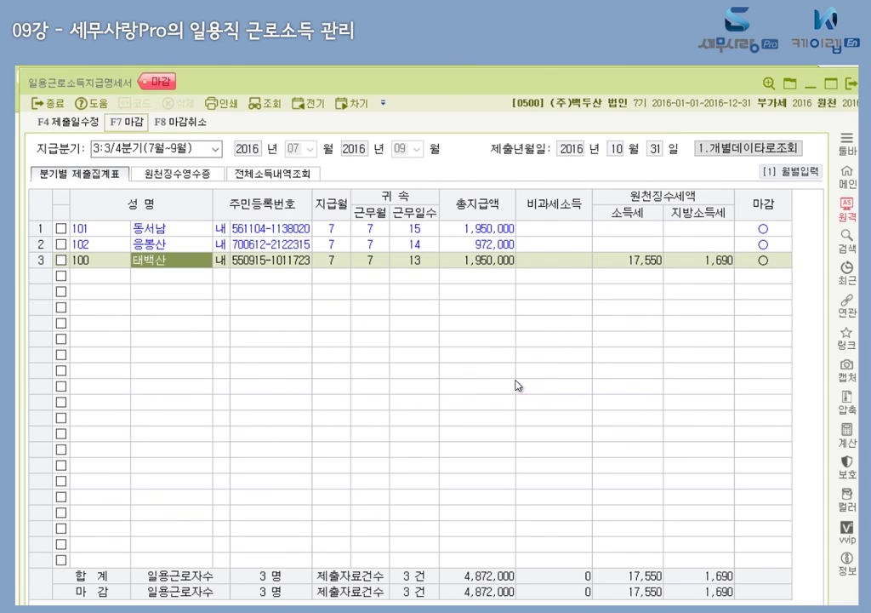